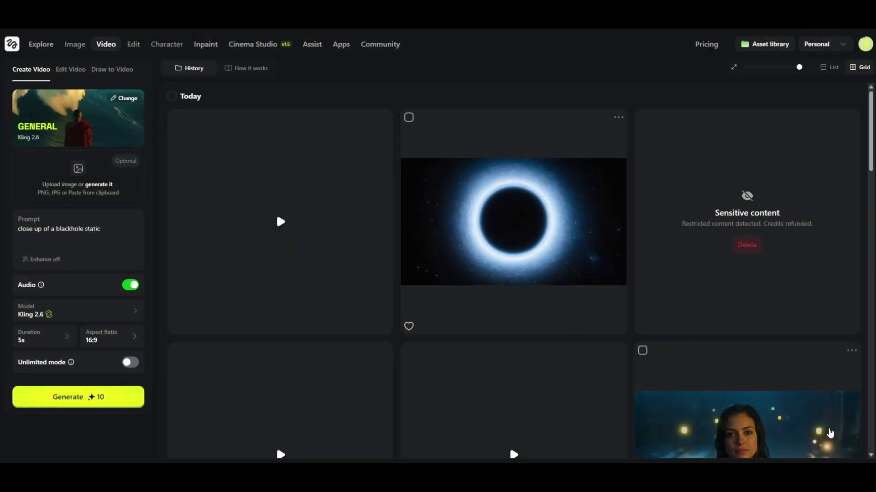
Bring up the sketch-to-video options and switch to Draw to Video mode
click(78, 171)
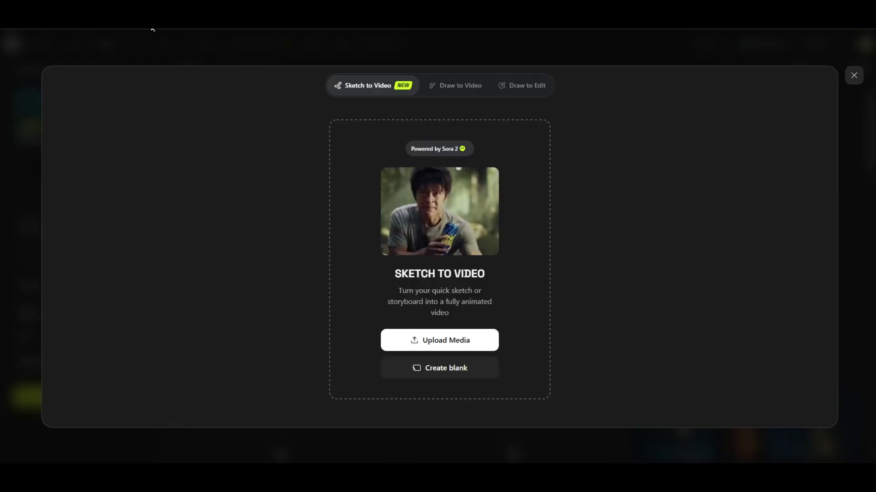
click(471, 92)
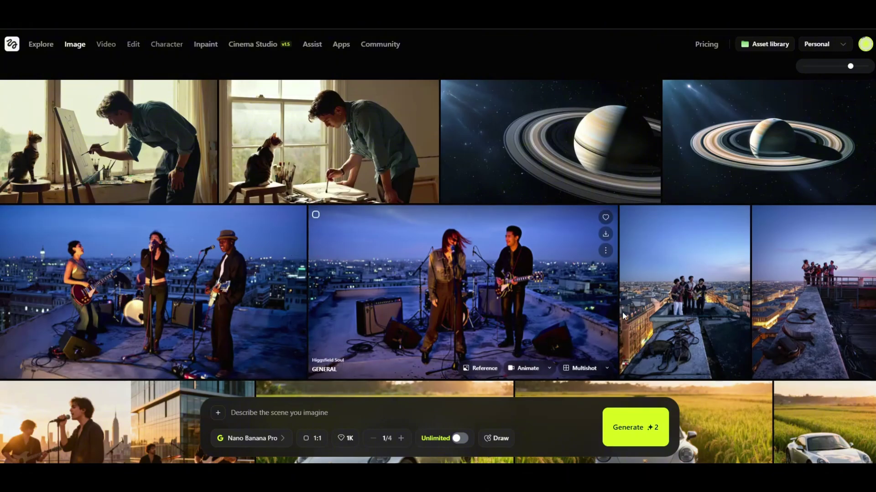
Edit the Nano Banana Pro prompt for a first-person armored warrior holding a letter by a campfire
scroll(612, 141, down, 4)
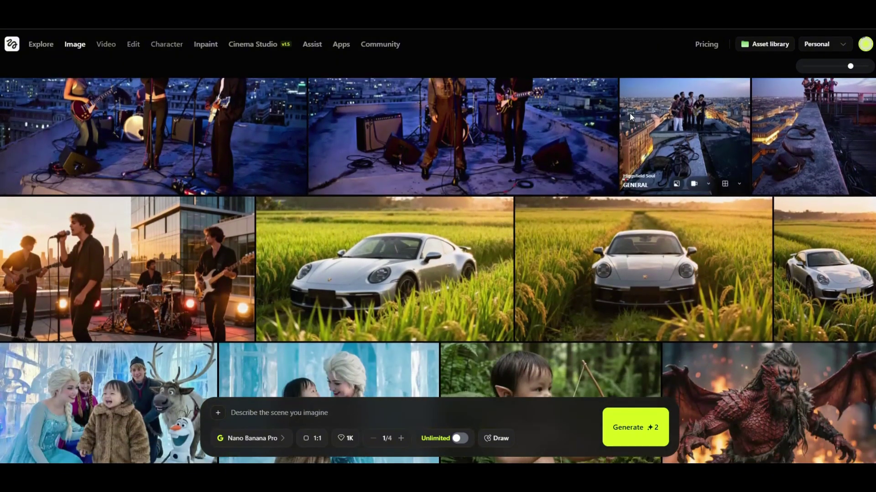
scroll(629, 114, down, 3)
scroll(628, 119, down, 1)
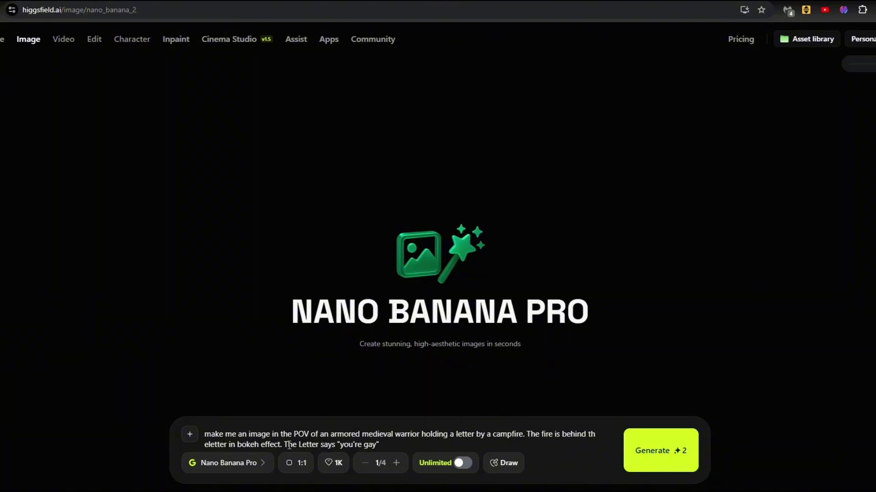
drag(208, 434, 392, 446)
click(513, 444)
Delete the stray 'e' before 'letter' and generate the knight-with-letter image
click(210, 447)
key(BackSpace)
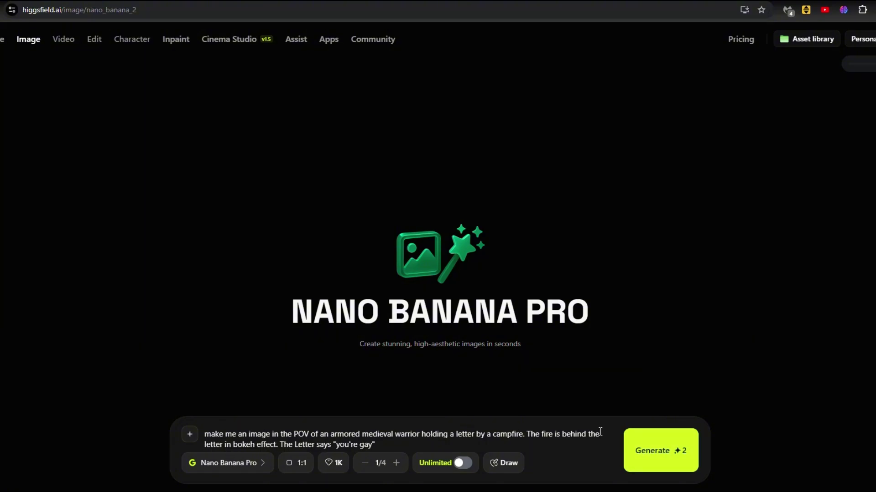
click(651, 463)
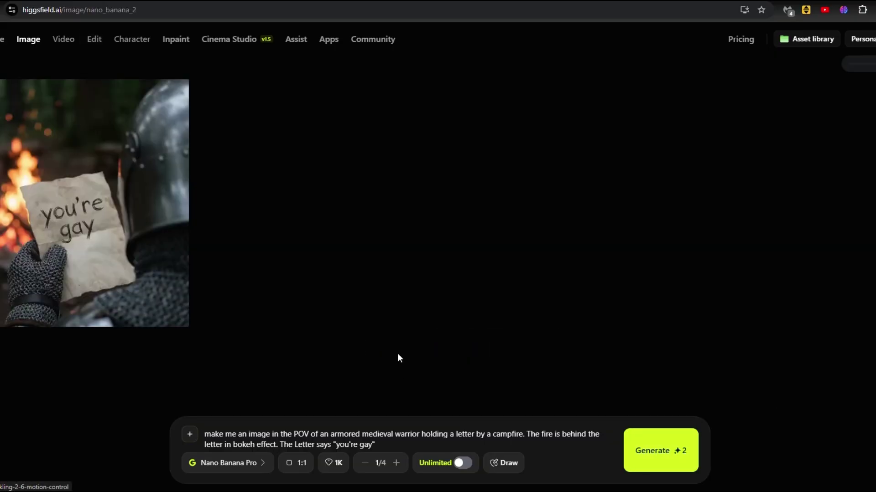
mouse_move(49, 222)
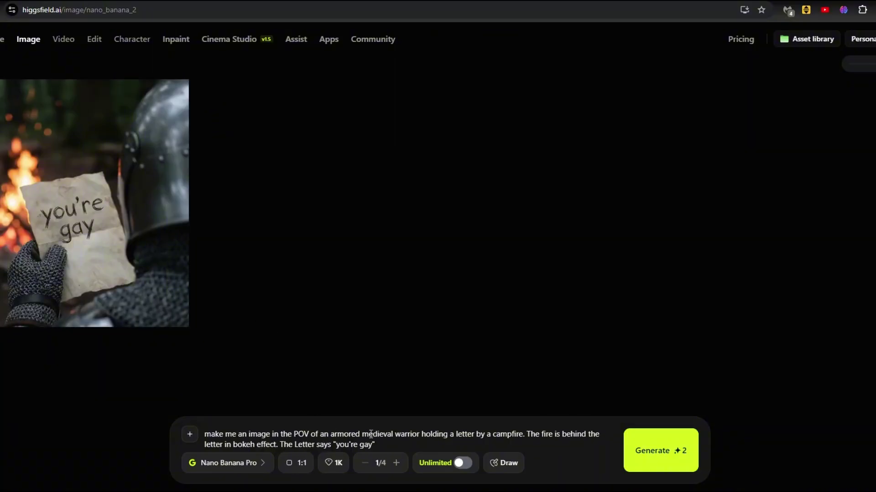
mouse_move(162, 171)
mouse_move(51, 265)
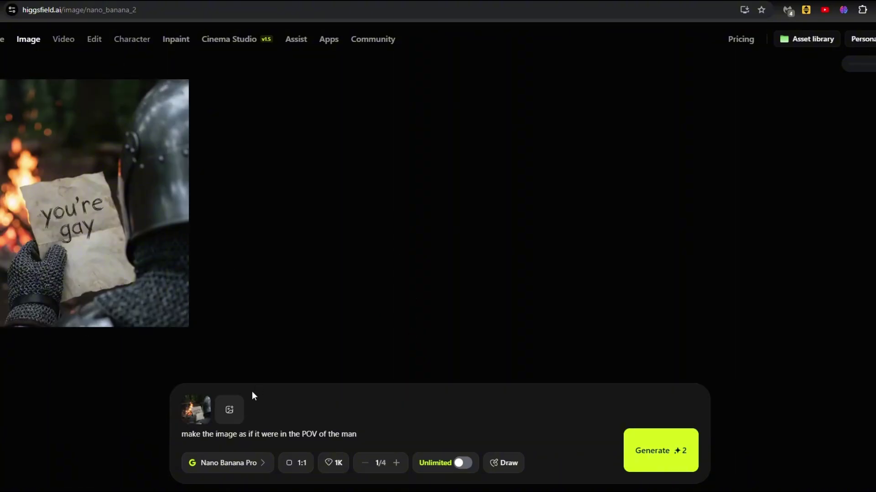
Generate the inside-the-helmet POV version of the knight's letter image and bring up its actions menu
mouse_move(194, 406)
click(655, 454)
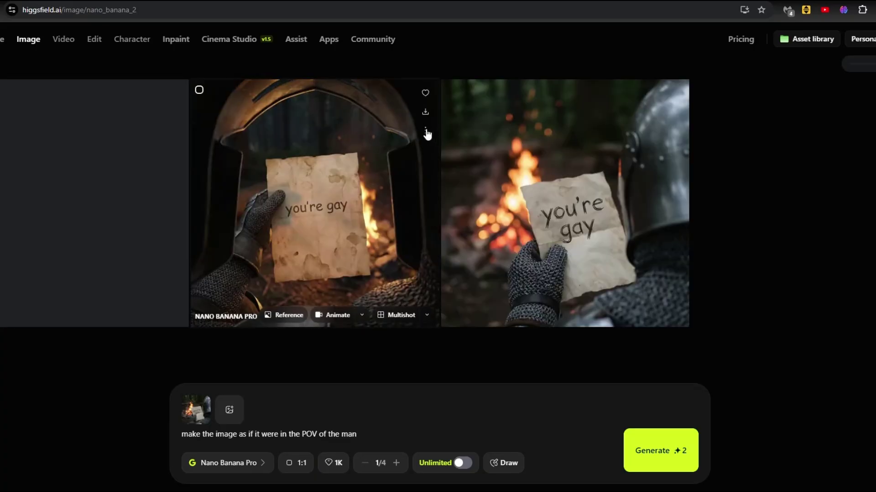
click(426, 132)
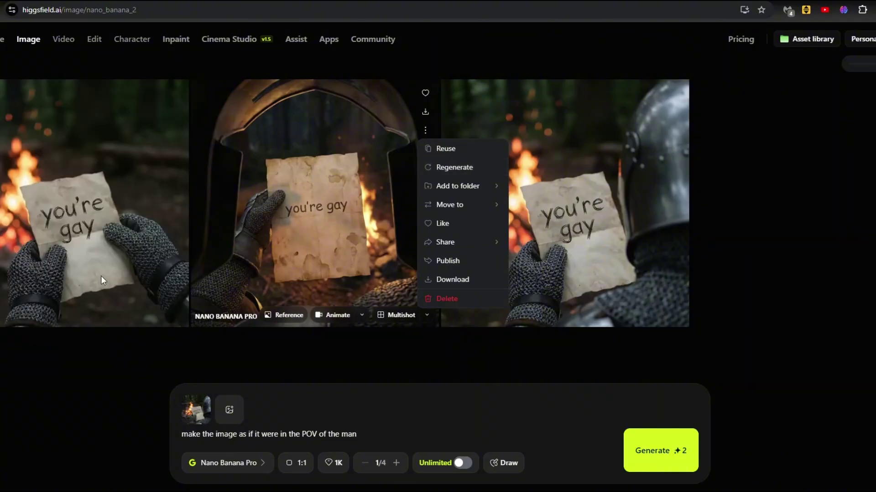
Replace the prompt text with 'make the armor gold'
click(89, 200)
key(ctrl+a)
text(make the armor)
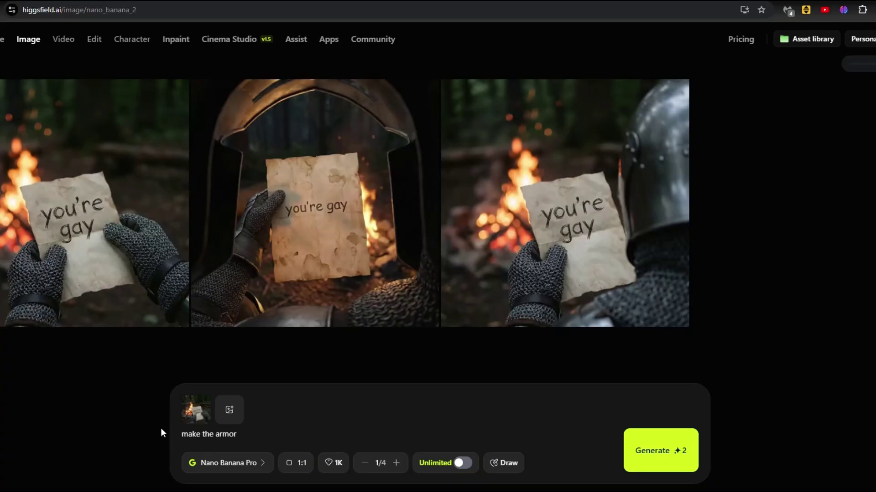
text( gold)
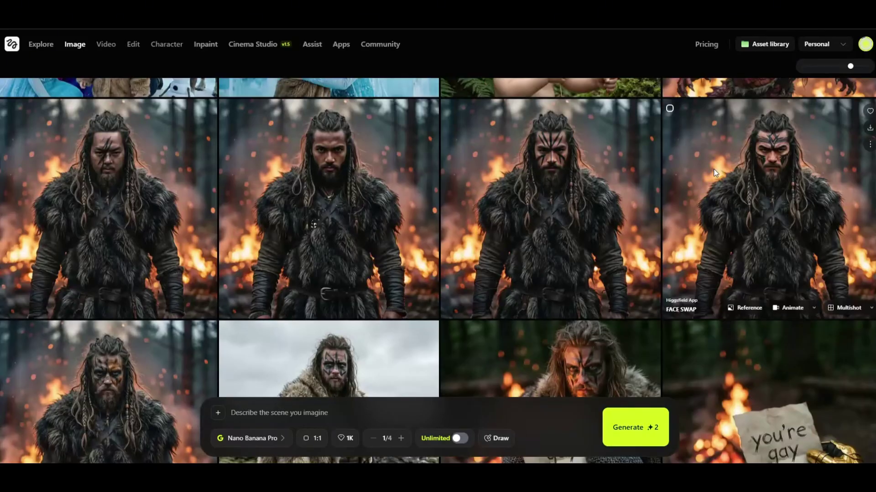
Browse the gallery, viewing the bottom-row letter image and then the face swap warrior image
scroll(714, 172, down, 1)
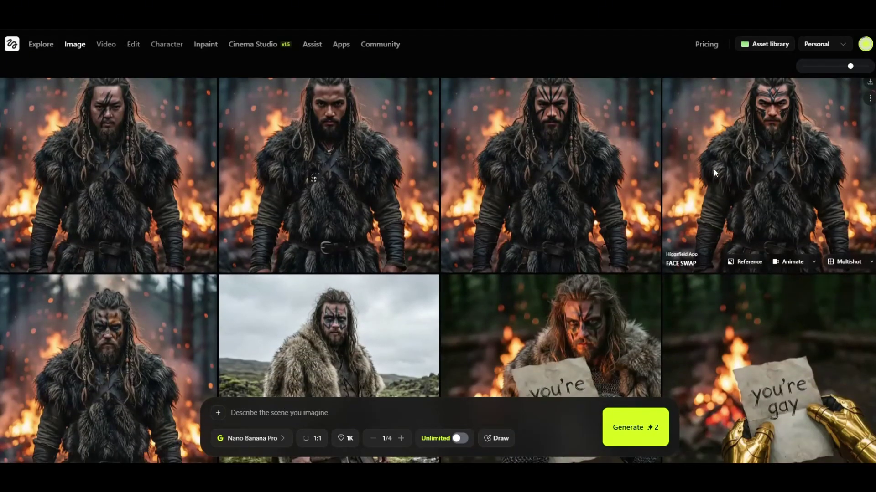
click(615, 324)
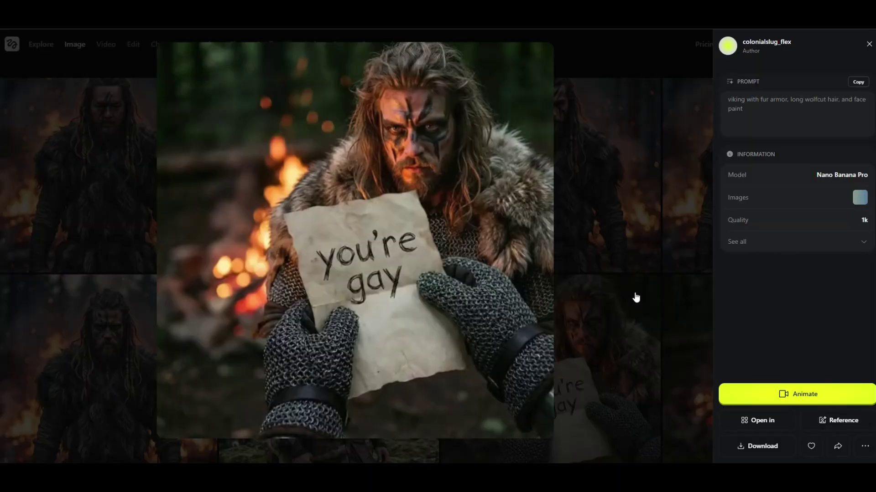
click(636, 298)
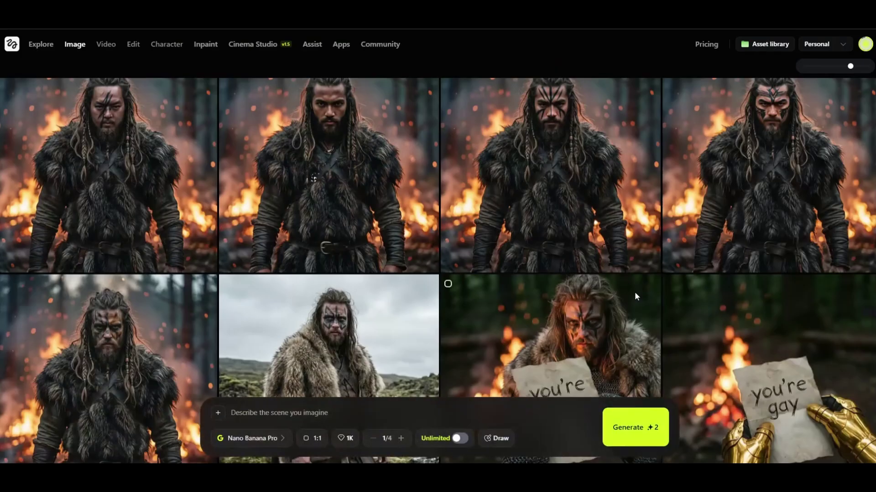
scroll(283, 278, down, 1)
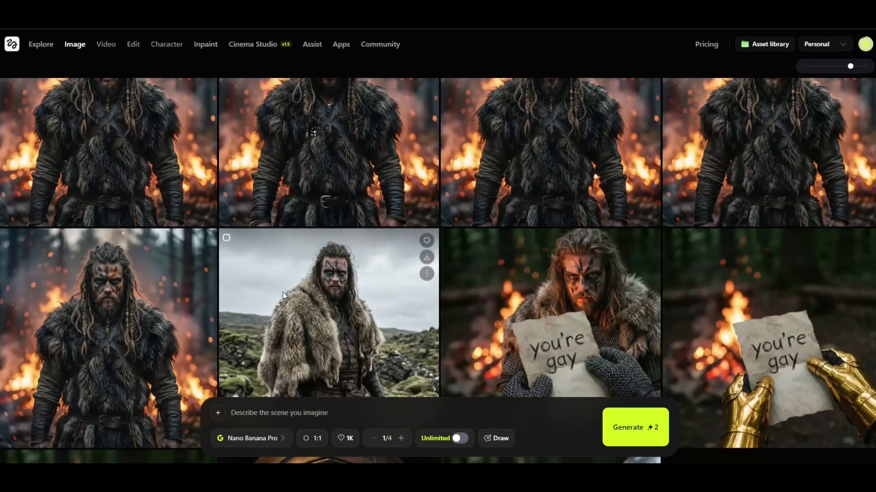
scroll(151, 281, up, 2)
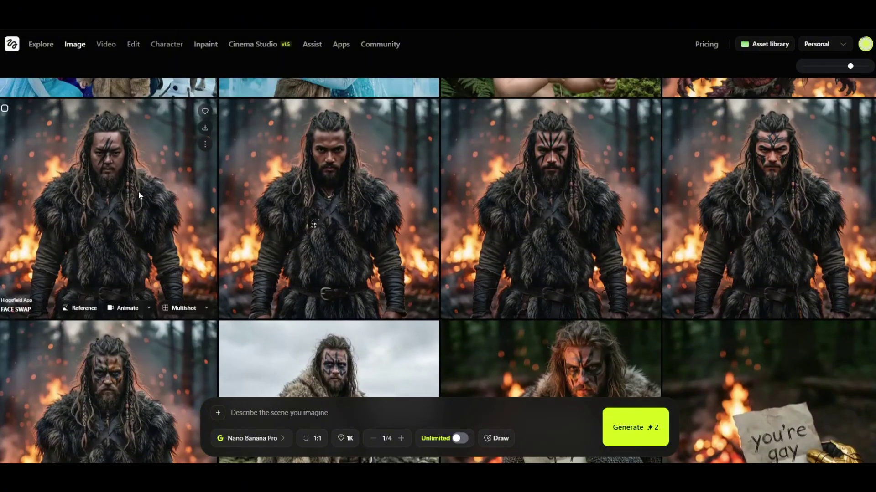
click(136, 178)
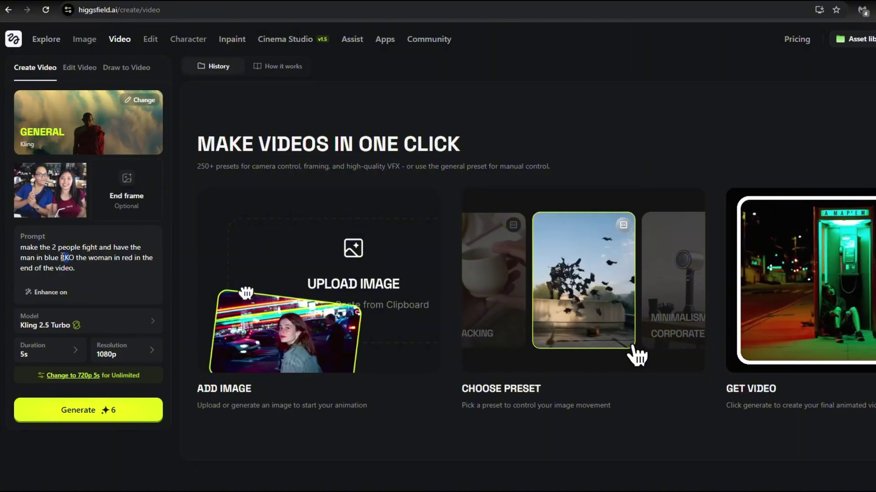
Rework the RKO prompt, preview the two-person clip, and generate 'make the man punch the woman in red'
drag(61, 258, 142, 258)
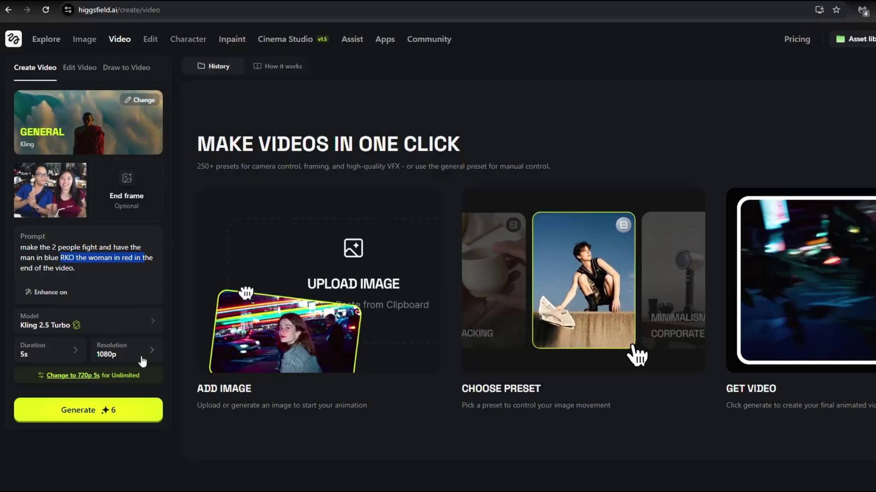
click(114, 413)
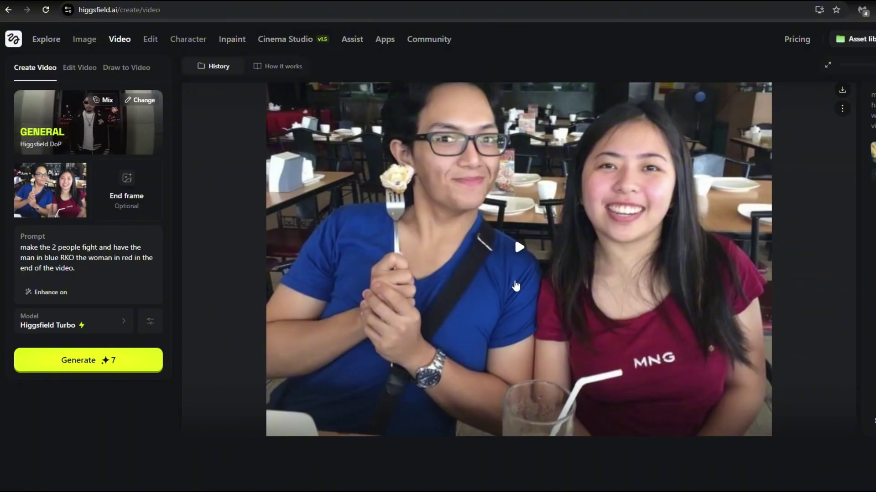
click(520, 249)
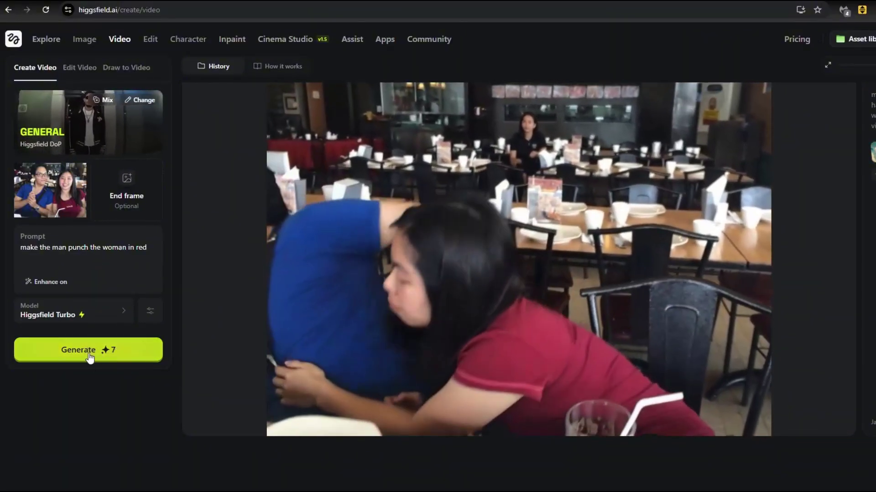
click(107, 355)
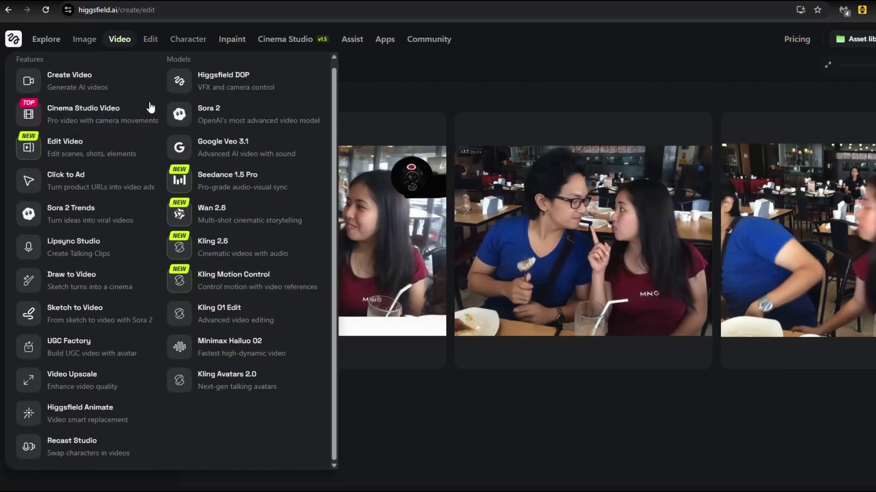
Queue an Edit Video job having the man in blue turn into a dragon
click(68, 142)
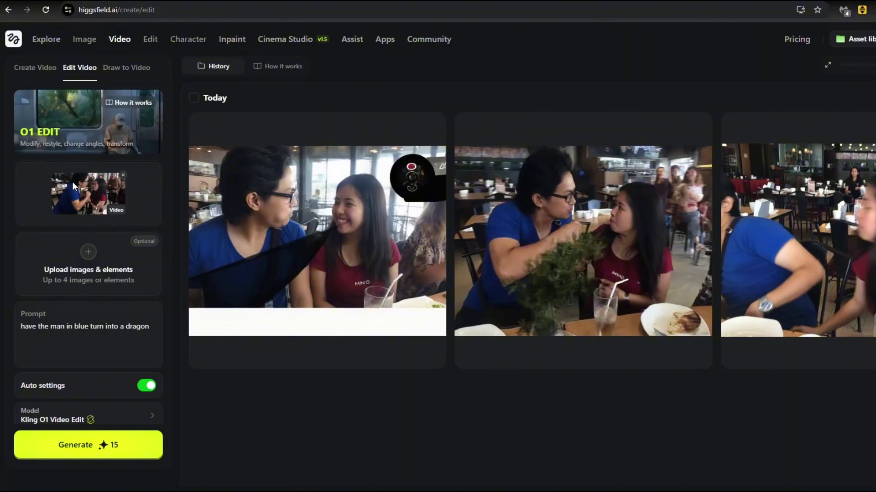
click(99, 445)
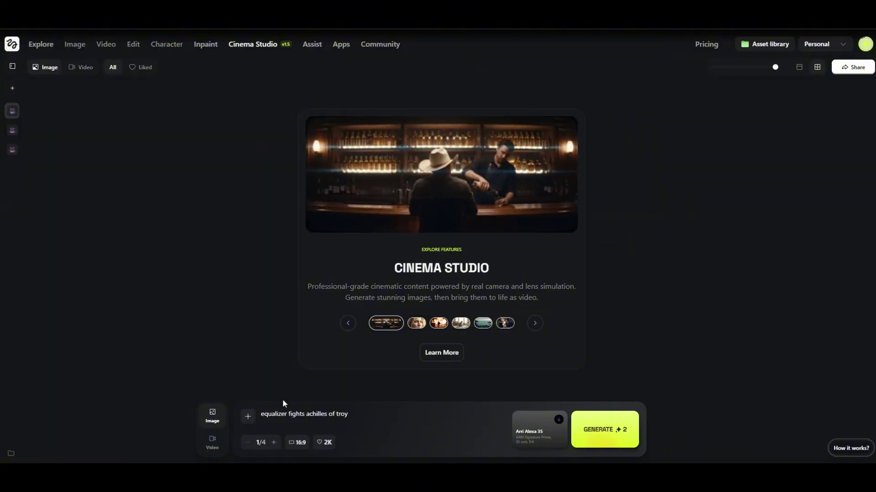
Try the camera setup and movement options, then generate the man as a red fiery dragon
click(554, 431)
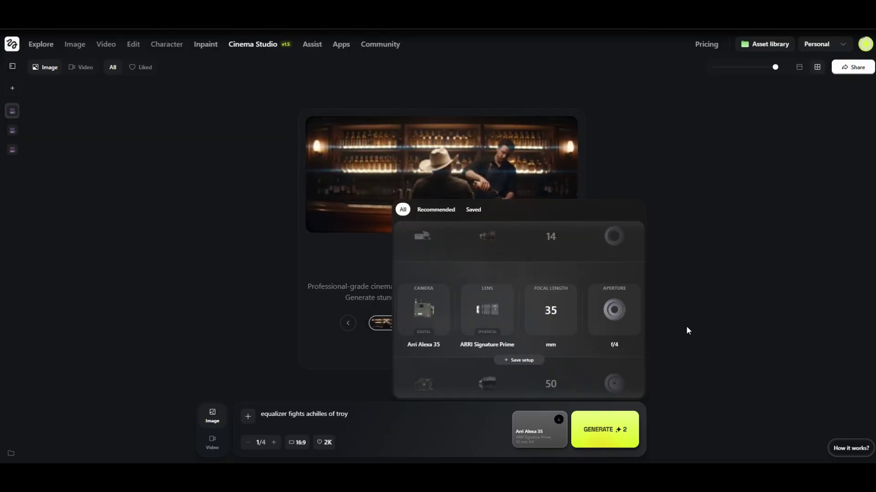
click(455, 329)
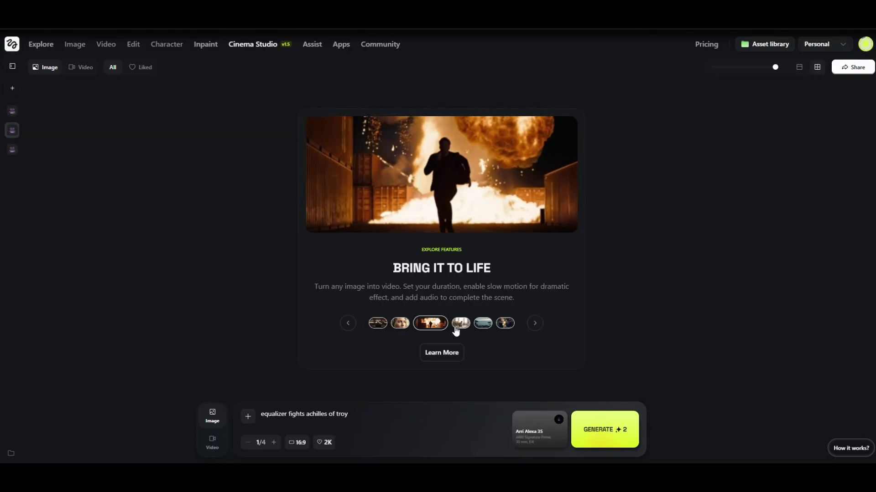
click(460, 323)
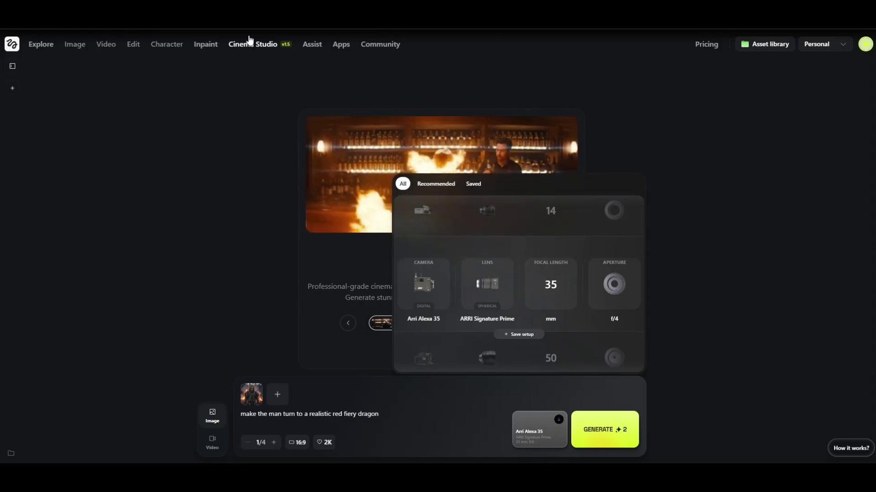
click(366, 249)
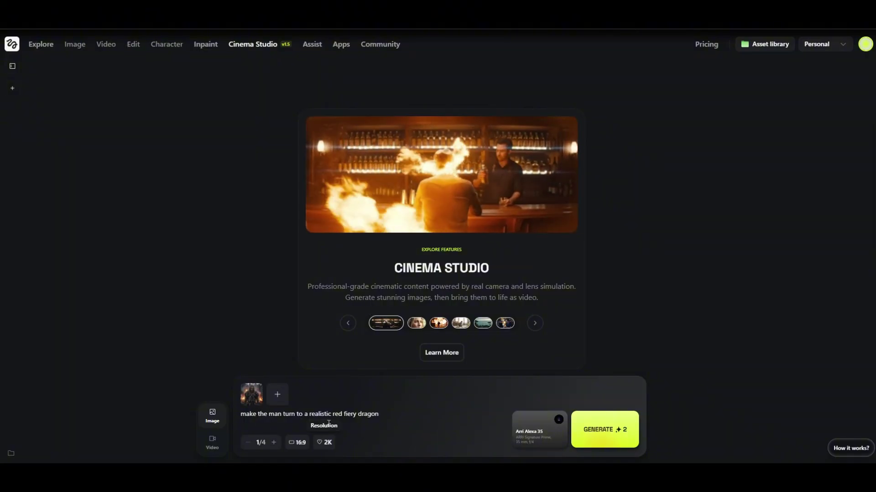
click(534, 432)
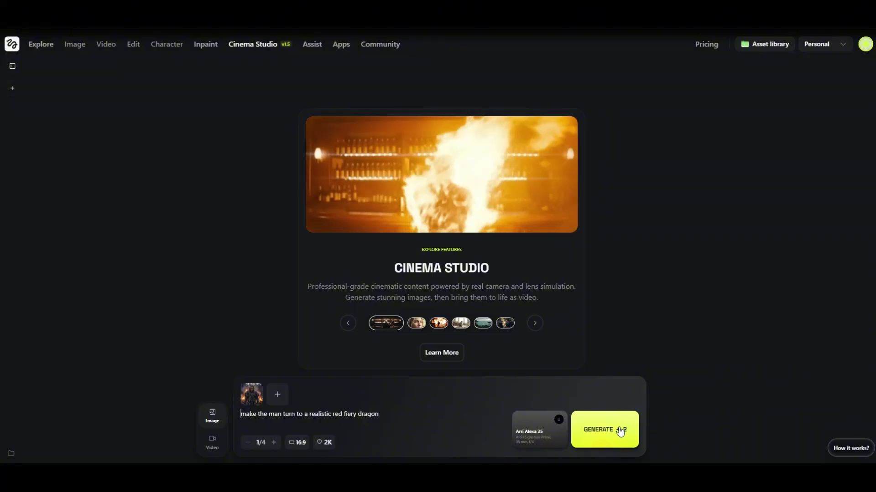
click(620, 430)
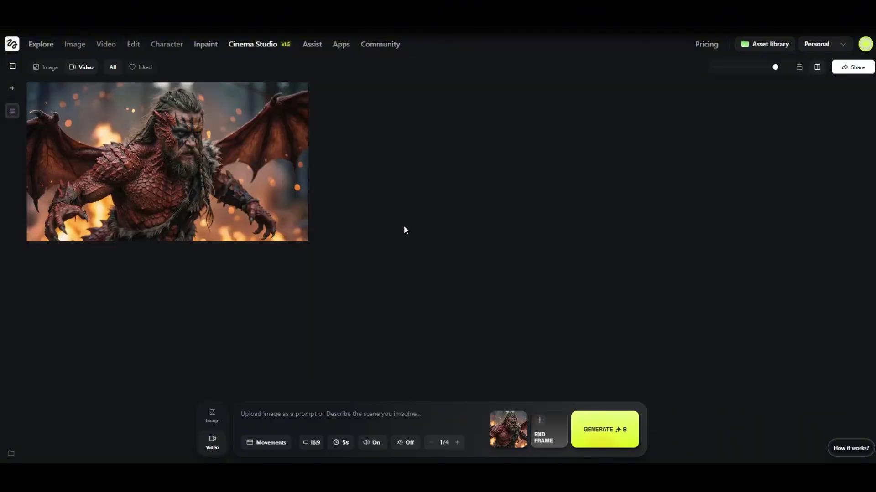
Play the red scaly winged dragon-man video in the viewer
click(225, 176)
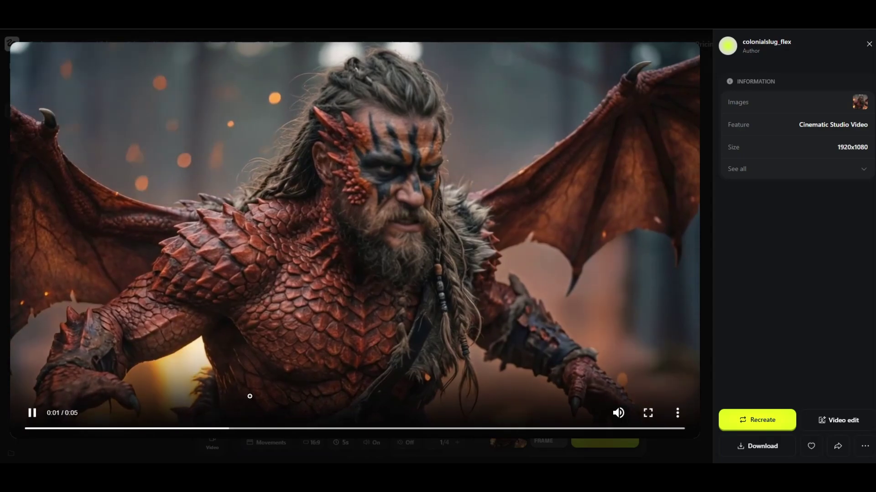